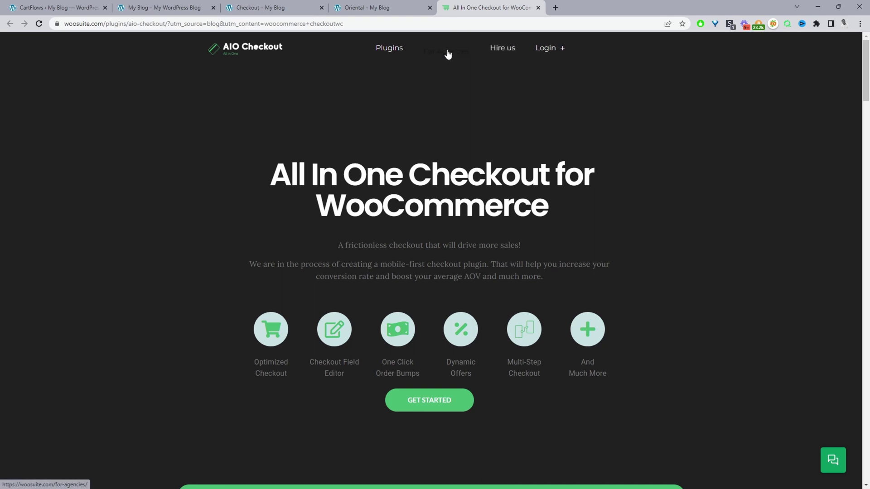
On the store's checkout page, expand 'Click here to enter your code' and focus the coupon code field.
{"action": "left_click", "coordinate": [295, 7]}
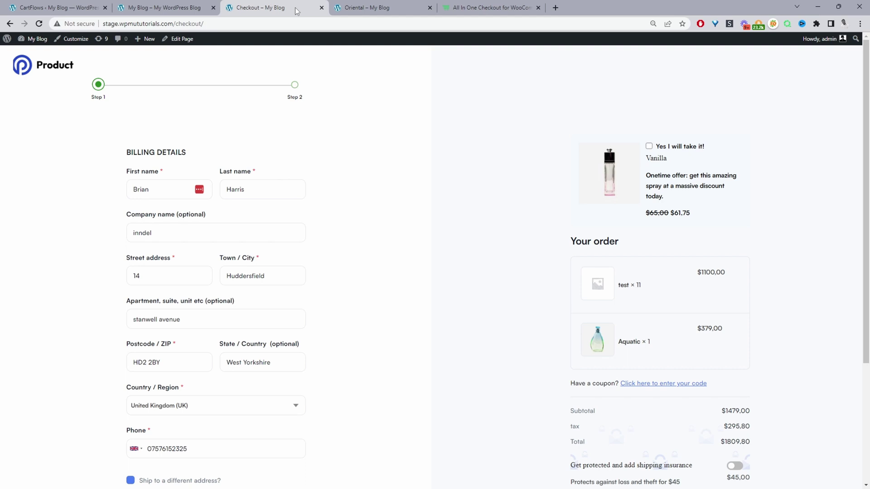
{"action": "scroll", "coordinate": [664, 270], "scroll_direction": "down", "scroll_amount": 2}
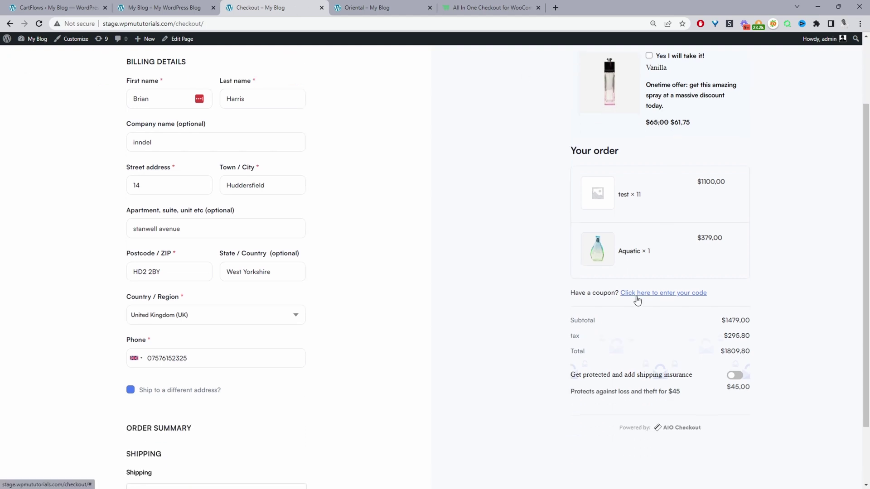
{"action": "left_click", "coordinate": [639, 293]}
{"action": "scroll", "coordinate": [638, 300], "scroll_direction": "down", "scroll_amount": 2}
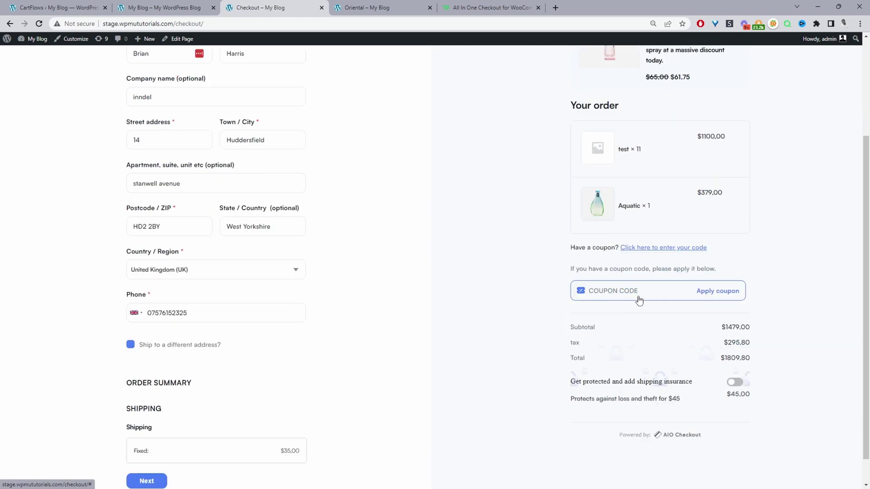
{"action": "scroll", "coordinate": [504, 301], "scroll_direction": "up", "scroll_amount": 4}
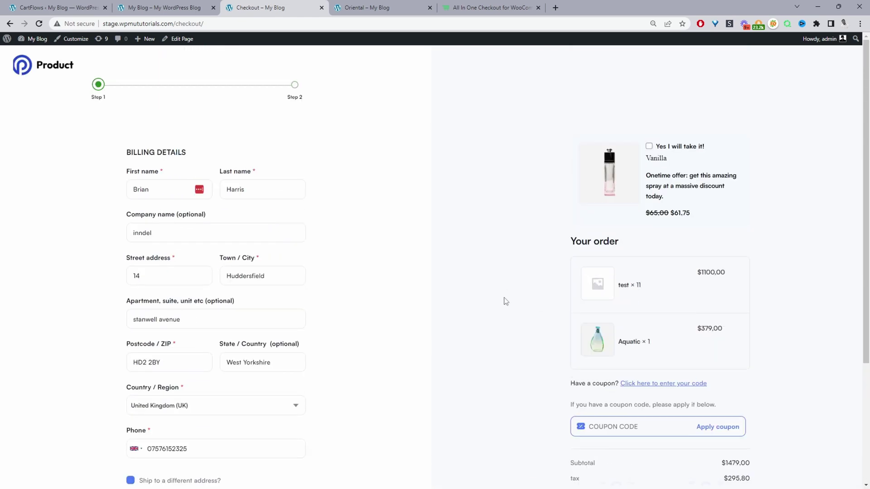
{"action": "scroll", "coordinate": [505, 302], "scroll_direction": "down", "scroll_amount": 4}
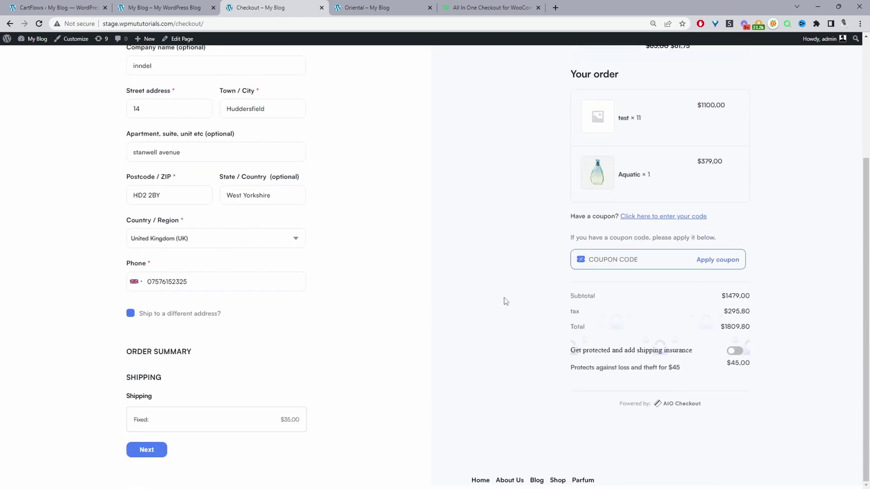
{"action": "left_click", "coordinate": [631, 267]}
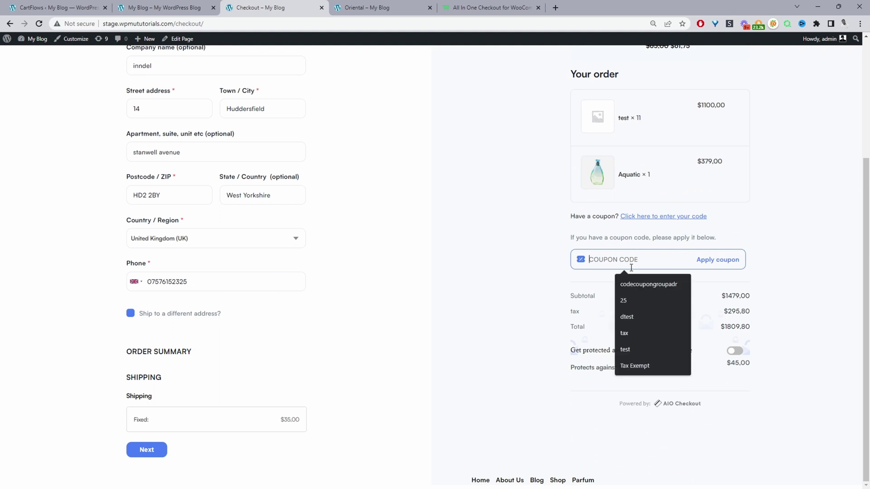
{"action": "left_click", "coordinate": [792, 268]}
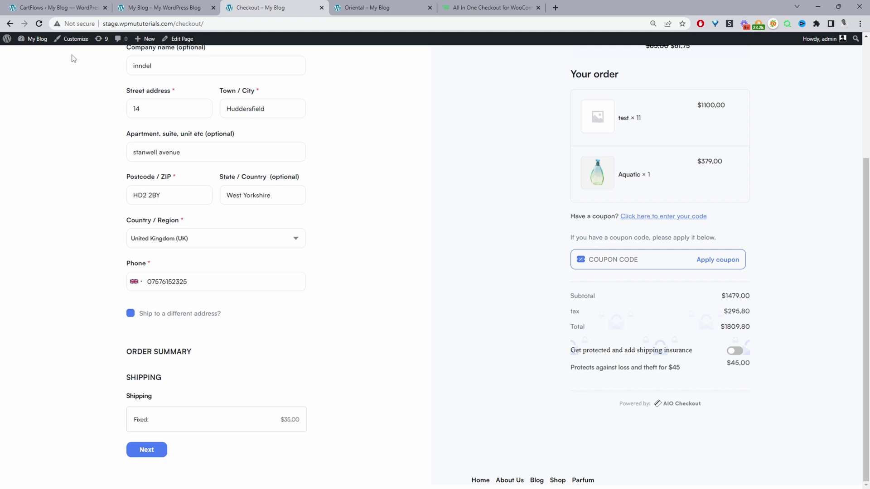
Go from the My Blog dashboard to Woosuite's AIO Checkout page.
{"action": "left_click", "coordinate": [28, 48]}
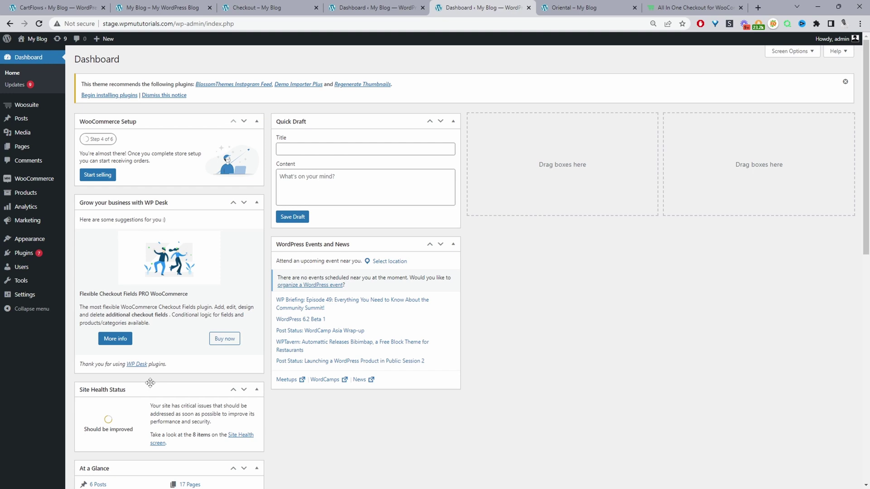
{"action": "mouse_move", "coordinate": [30, 259]}
{"action": "mouse_move", "coordinate": [31, 112]}
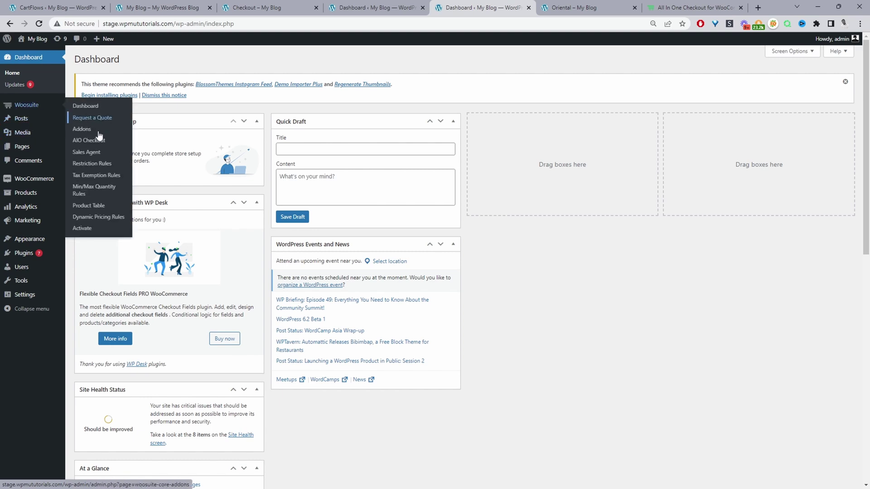
{"action": "left_click", "coordinate": [102, 141]}
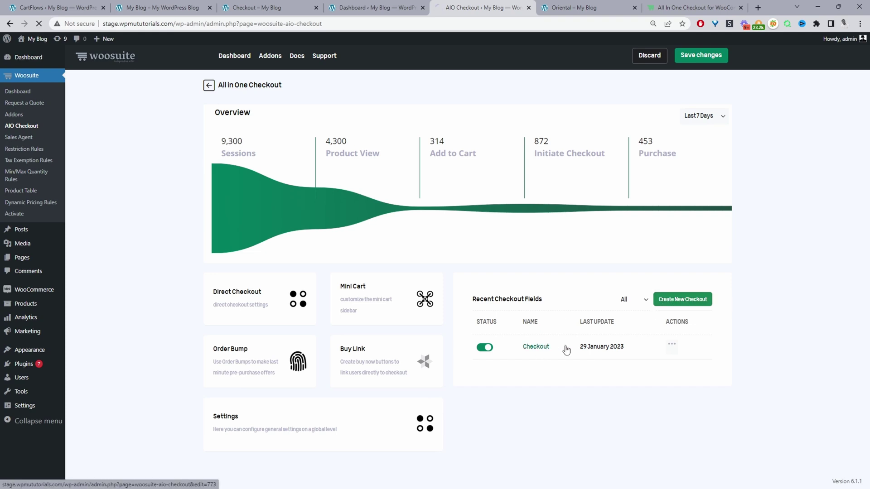
Edit the Checkout field set and enable 'Hide coupon section' on the Order Summary field.
{"action": "left_click", "coordinate": [530, 348]}
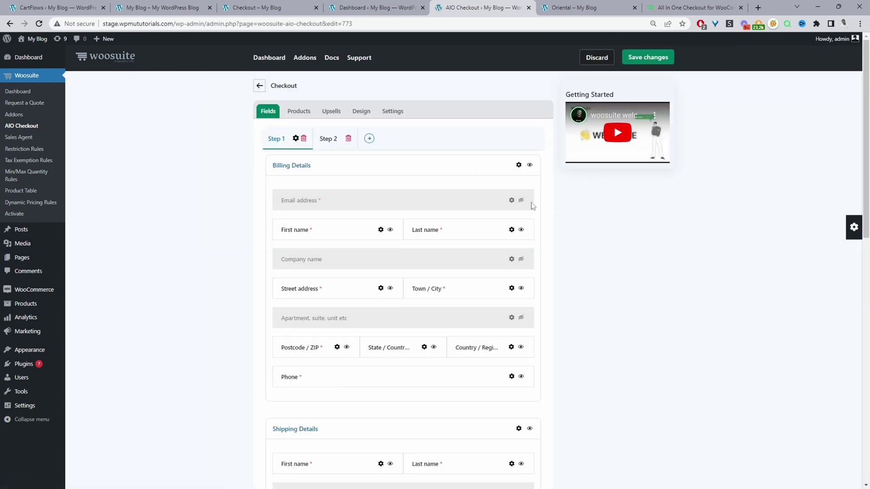
{"action": "scroll", "coordinate": [498, 208], "scroll_direction": "down", "scroll_amount": 10}
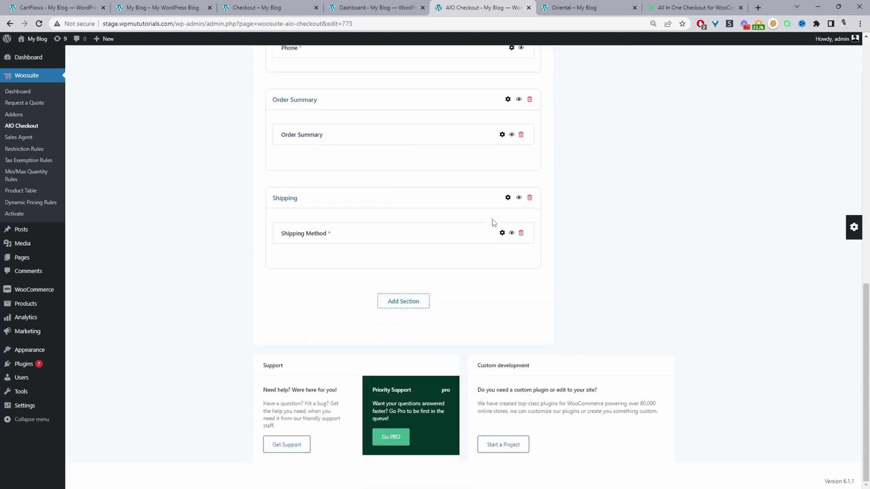
{"action": "scroll", "coordinate": [278, 153], "scroll_direction": "up", "scroll_amount": 1}
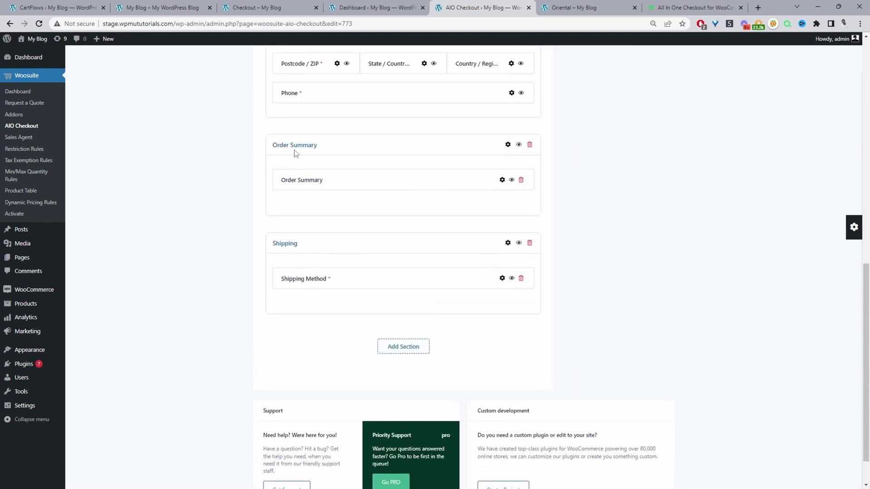
{"action": "left_click", "coordinate": [502, 180]}
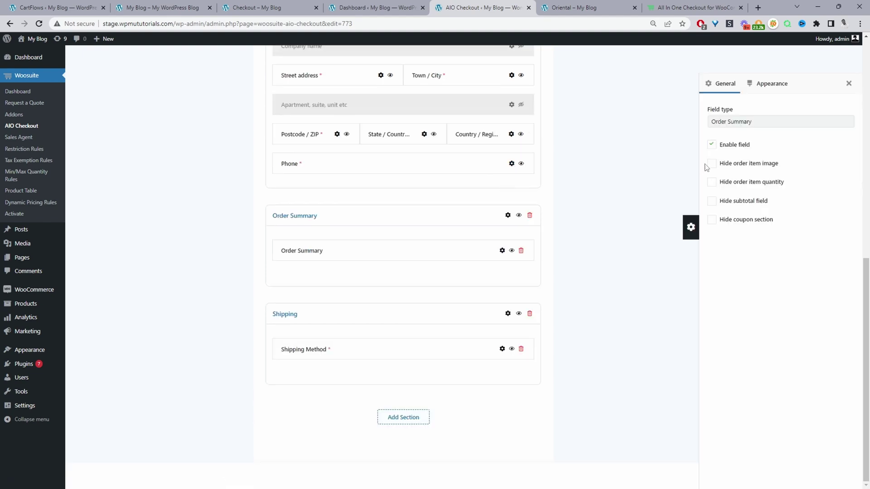
{"action": "left_click", "coordinate": [717, 225]}
{"action": "left_click", "coordinate": [848, 84]}
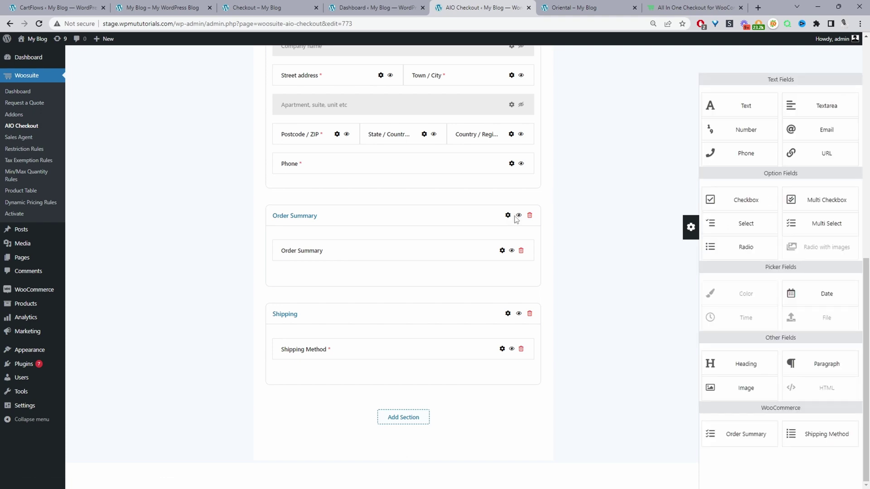
Toggle the shipping Town / City field's visibility and try moving the Last name field.
{"action": "scroll", "coordinate": [516, 220], "scroll_direction": "up", "scroll_amount": 3}
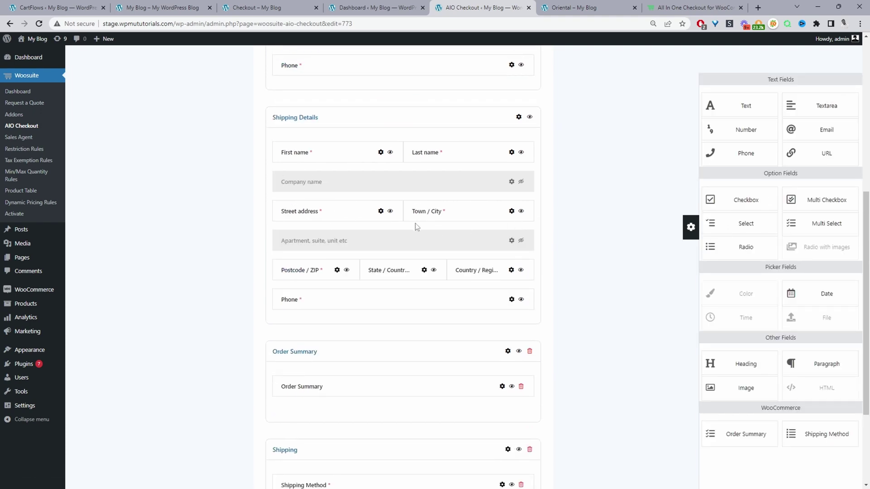
{"action": "left_click", "coordinate": [521, 212]}
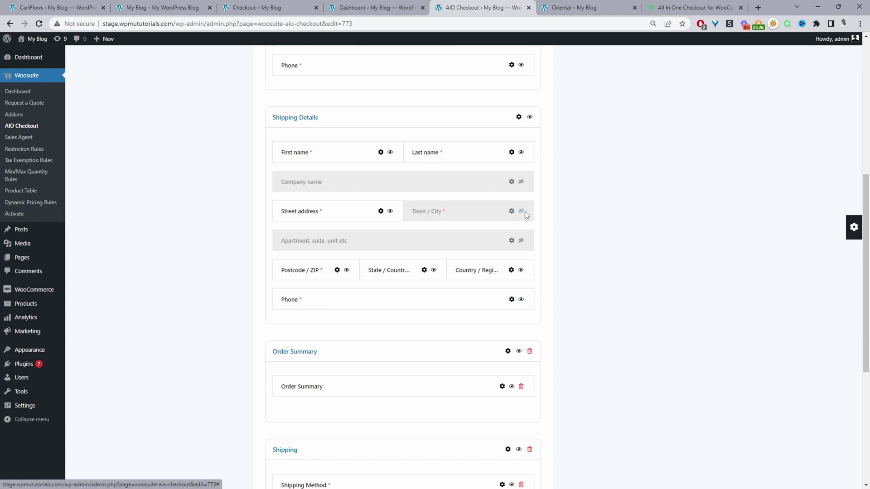
{"action": "left_click", "coordinate": [521, 211]}
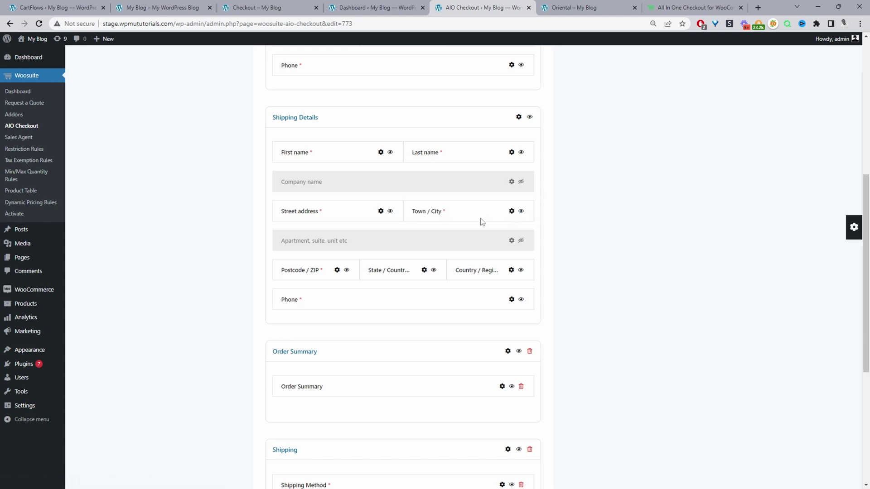
{"action": "mouse_move", "coordinate": [422, 154]}
{"action": "left_mouse_down"}
{"action": "mouse_move", "coordinate": [429, 227]}
{"action": "mouse_move", "coordinate": [406, 238]}
{"action": "mouse_move", "coordinate": [433, 182]}
{"action": "mouse_move", "coordinate": [426, 154]}
{"action": "left_mouse_up"}
Drag a Text field from the field palette into Billing Details above Email address.
{"action": "left_click", "coordinate": [847, 228]}
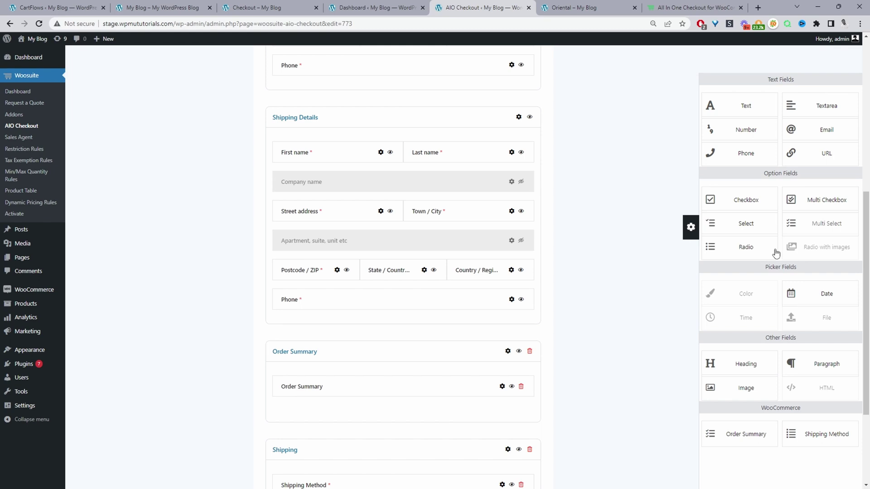
{"action": "scroll", "coordinate": [703, 245], "scroll_direction": "up", "scroll_amount": 7}
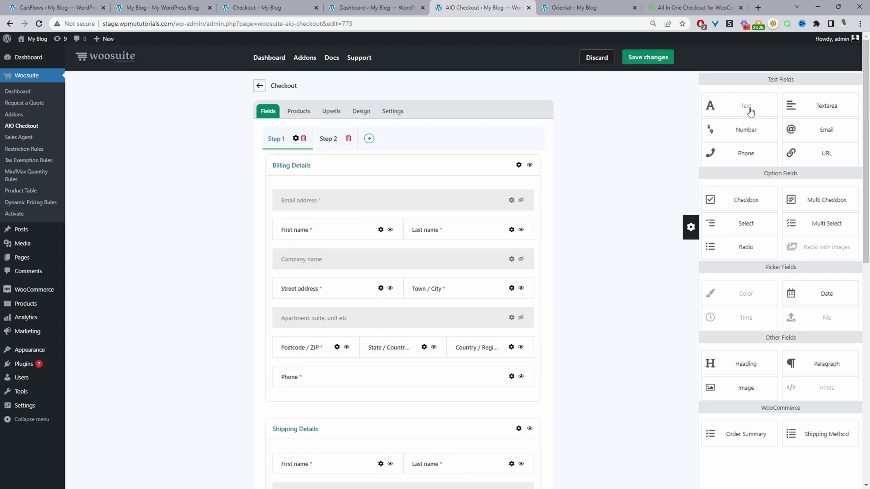
{"action": "left_click_drag", "start_coordinate": [750, 109], "coordinate": [346, 190]}
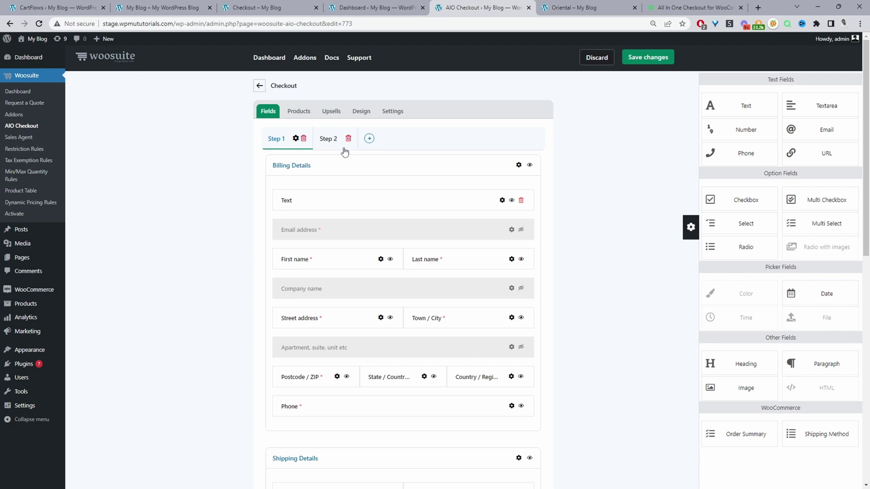
Apply the Default Template to the checkout, save the changes, and return to the Checkout tab.
{"action": "left_click", "coordinate": [361, 111]}
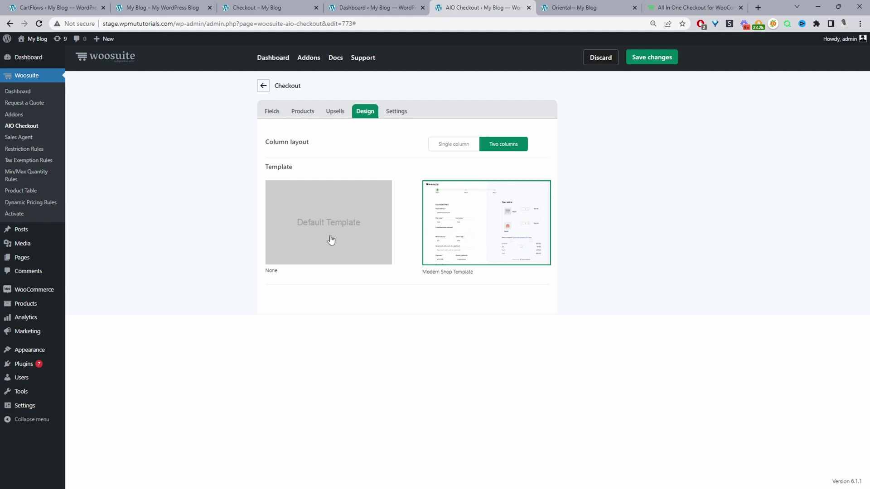
{"action": "left_click", "coordinate": [305, 239]}
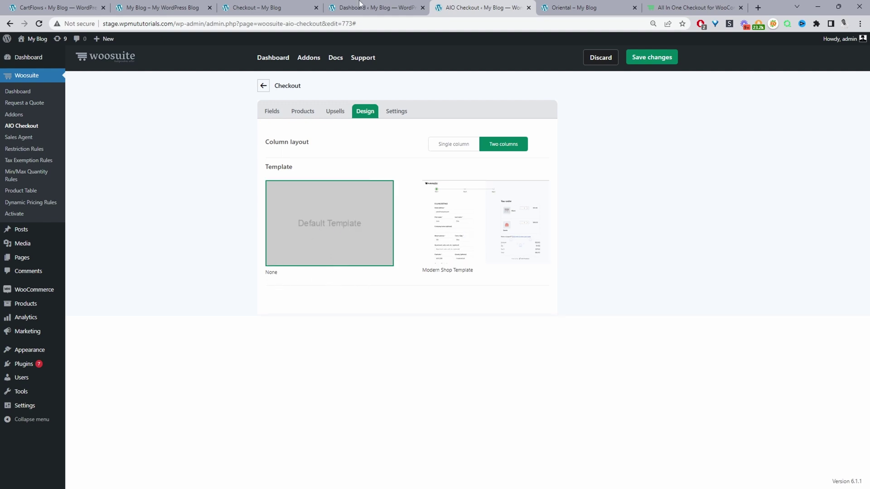
{"action": "left_click", "coordinate": [399, 112]}
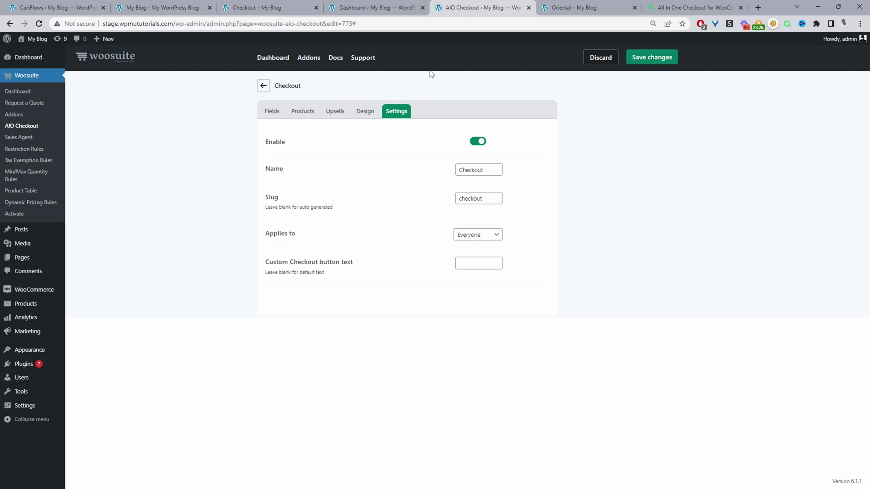
{"action": "left_click", "coordinate": [648, 59]}
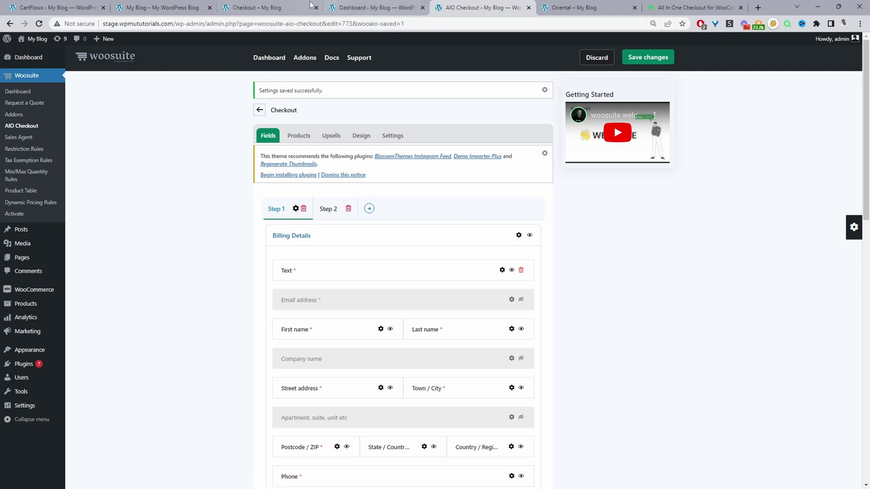
{"action": "left_click", "coordinate": [278, 7]}
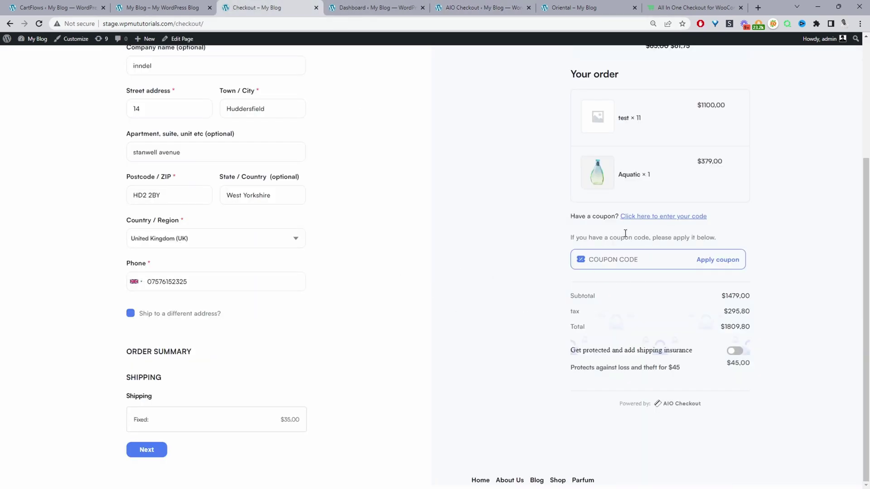
Reload the checkout page to show the new required Text field in Billing Details.
{"action": "left_click", "coordinate": [39, 23]}
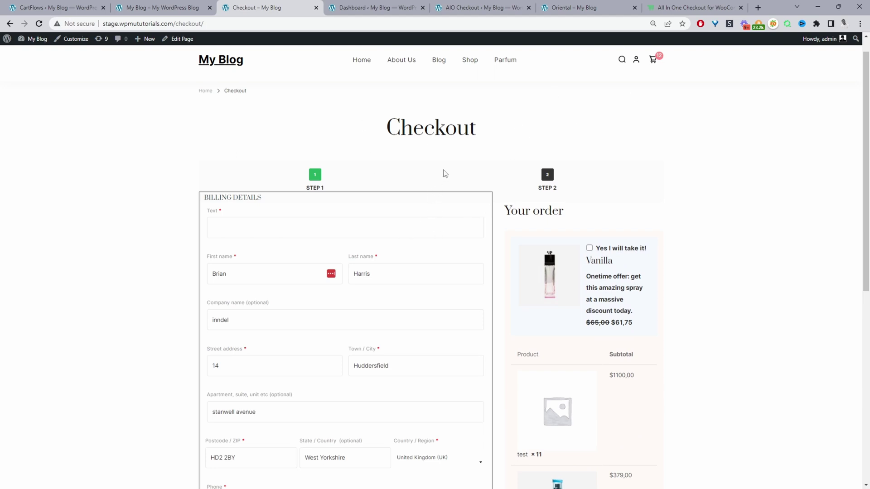
{"action": "scroll", "coordinate": [408, 235], "scroll_direction": "down", "scroll_amount": 3}
{"action": "scroll", "coordinate": [355, 322], "scroll_direction": "up", "scroll_amount": 3}
Set the checkout to the two-column Modern Shop Template, save, and reload the store's checkout page.
{"action": "left_click", "coordinate": [474, 6]}
{"action": "left_click", "coordinate": [358, 137]}
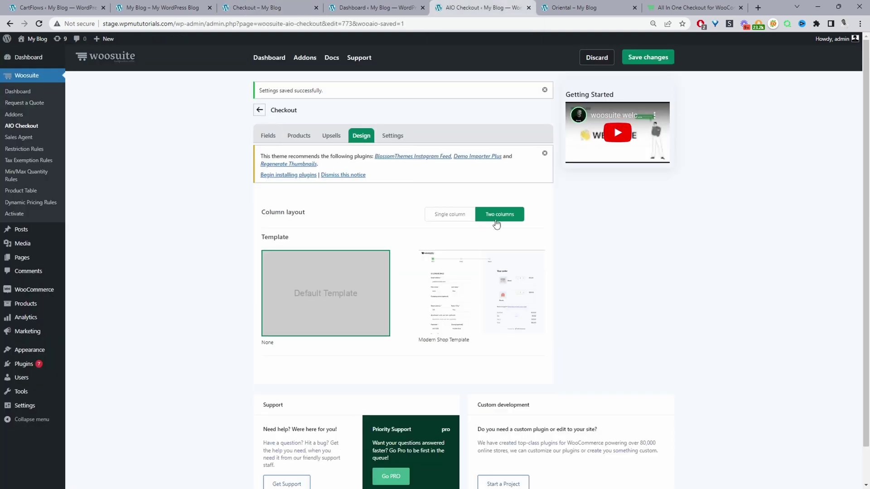
{"action": "left_click", "coordinate": [467, 312]}
{"action": "left_click", "coordinate": [466, 220]}
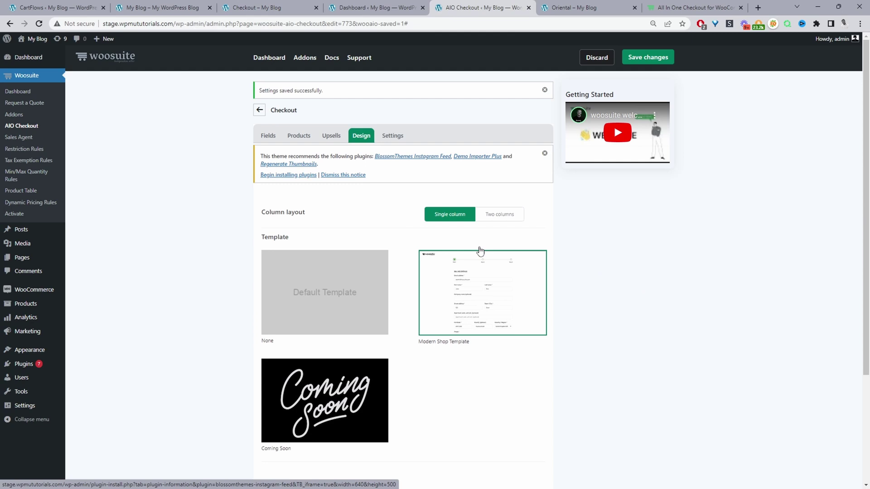
{"action": "left_click", "coordinate": [490, 221]}
{"action": "left_click", "coordinate": [643, 61]}
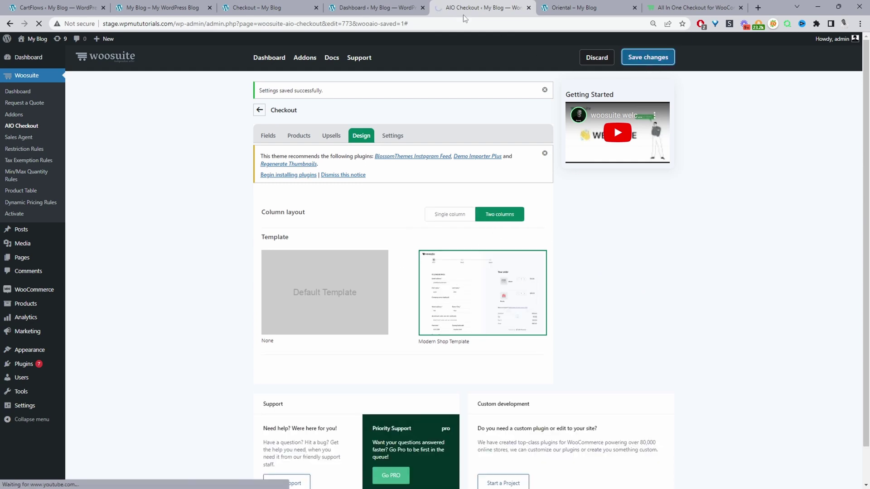
{"action": "left_click", "coordinate": [268, 7]}
{"action": "left_click", "coordinate": [38, 24]}
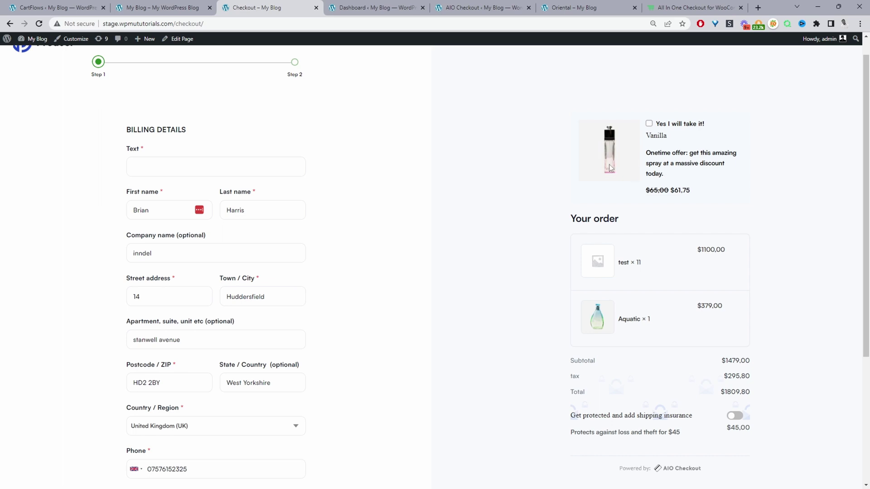
{"action": "scroll", "coordinate": [657, 199], "scroll_direction": "down", "scroll_amount": 2}
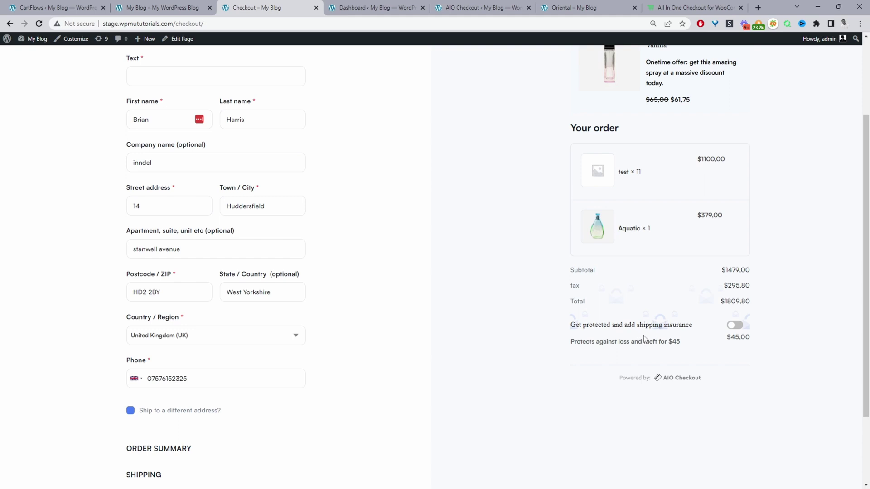
{"action": "scroll", "coordinate": [728, 328], "scroll_direction": "up", "scroll_amount": 3}
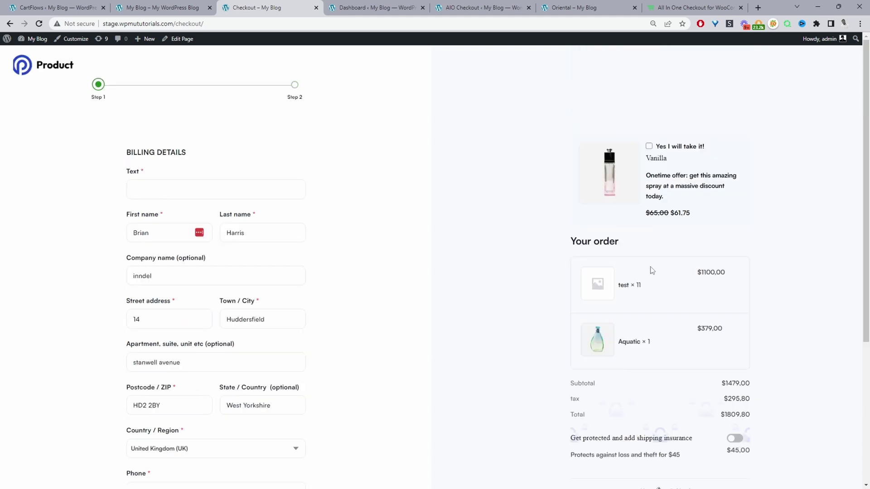